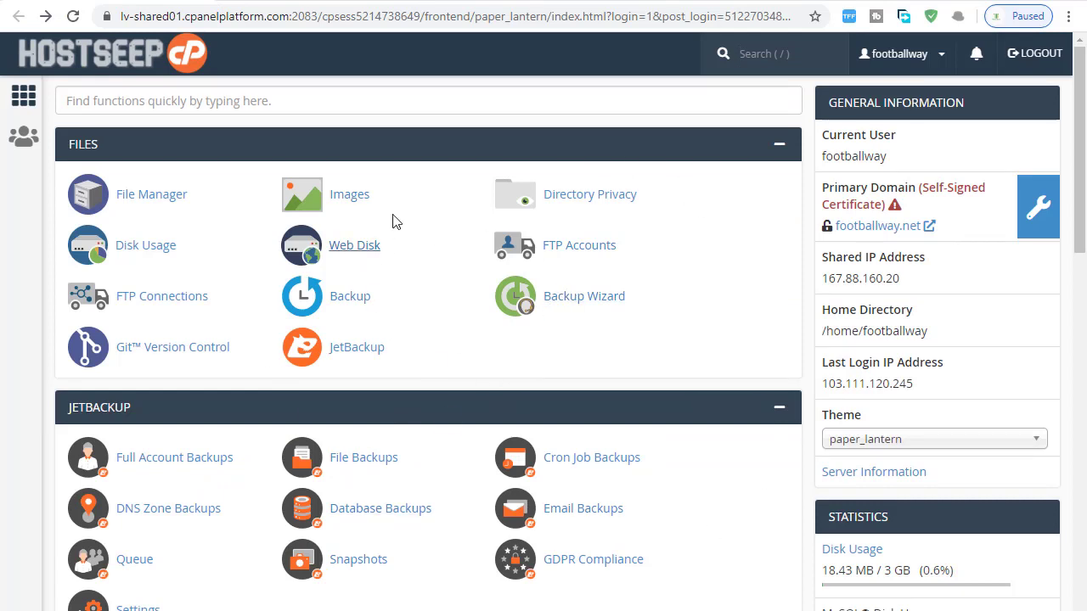
Rename the .htaccess file in the WordPress site's root folder to .htaccess_old, and reload the blog's front page.
key("ctrl+Tab")
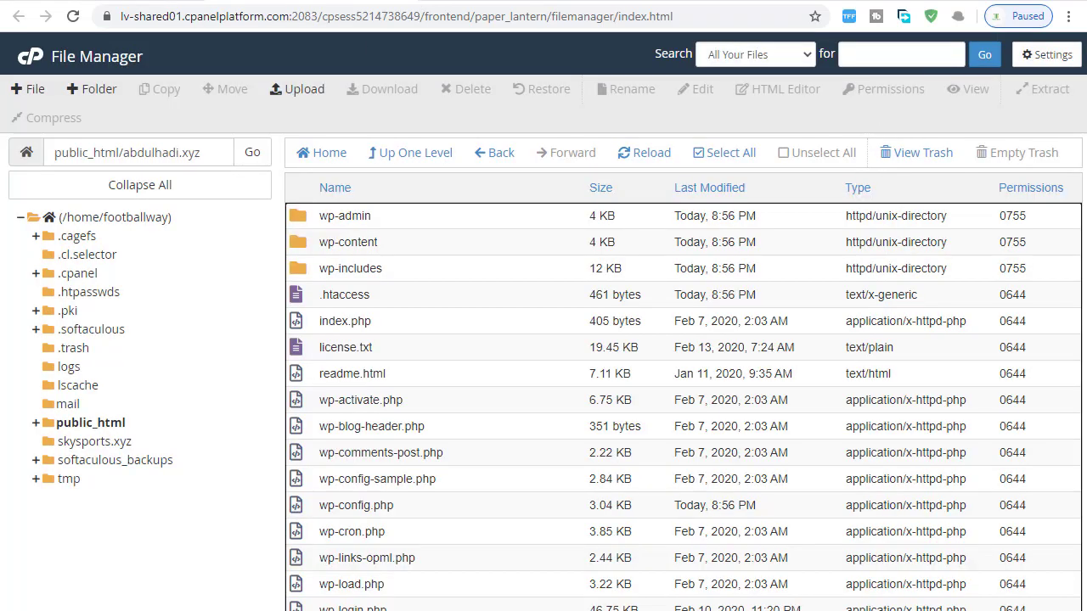
key("ctrl+Tab")
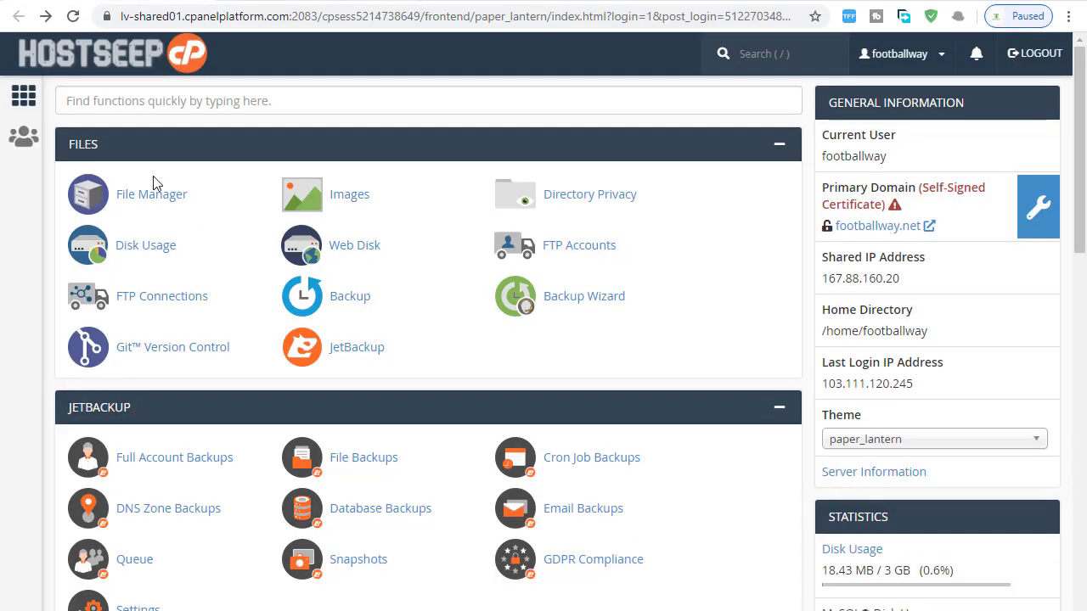
key("ctrl+Tab")
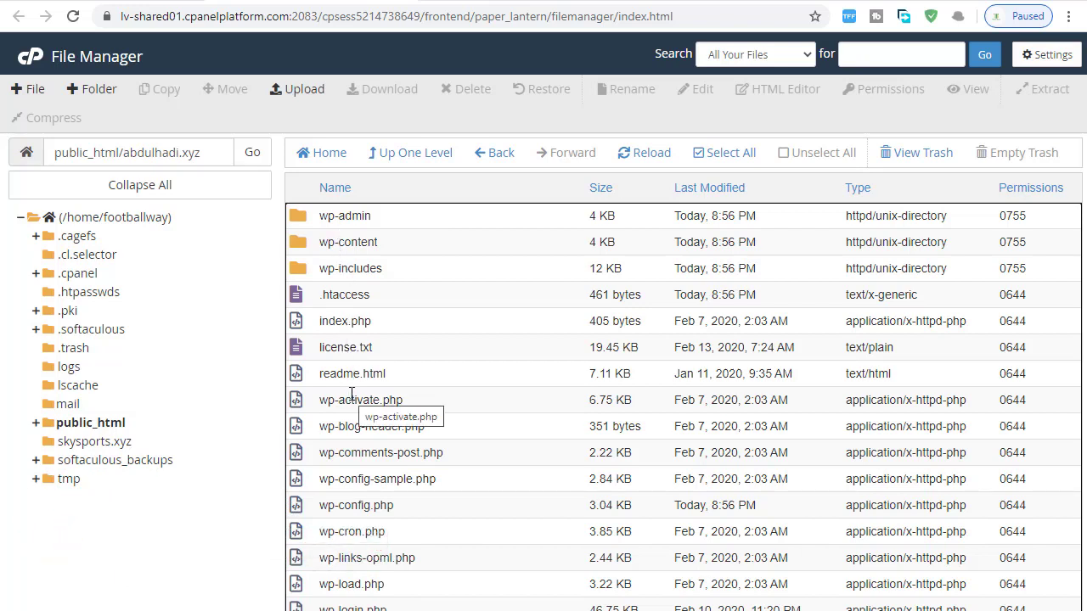
left_click(400, 294)
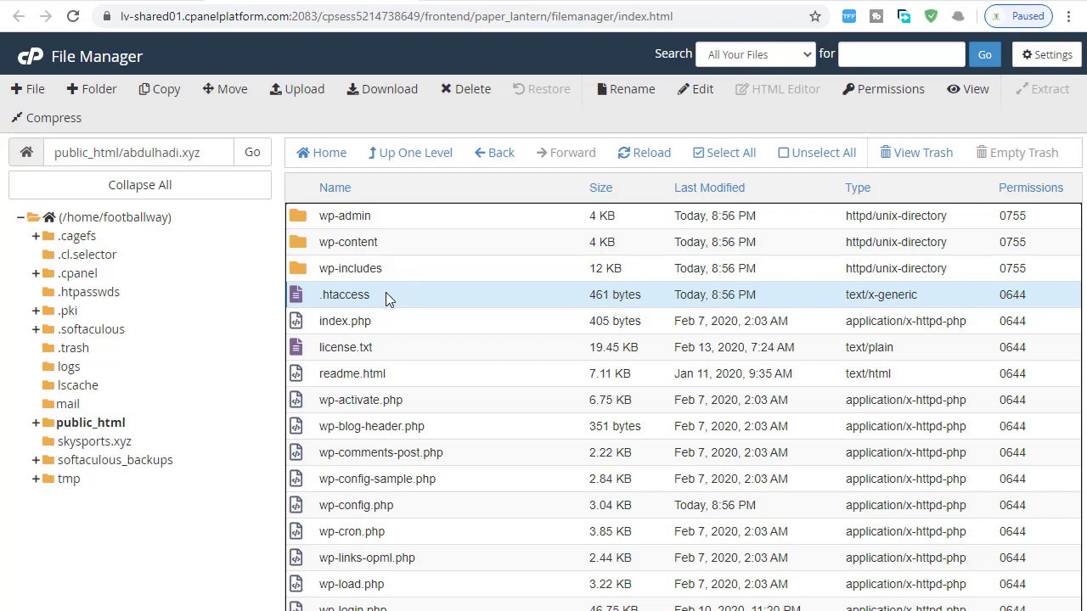
right_click(385, 295)
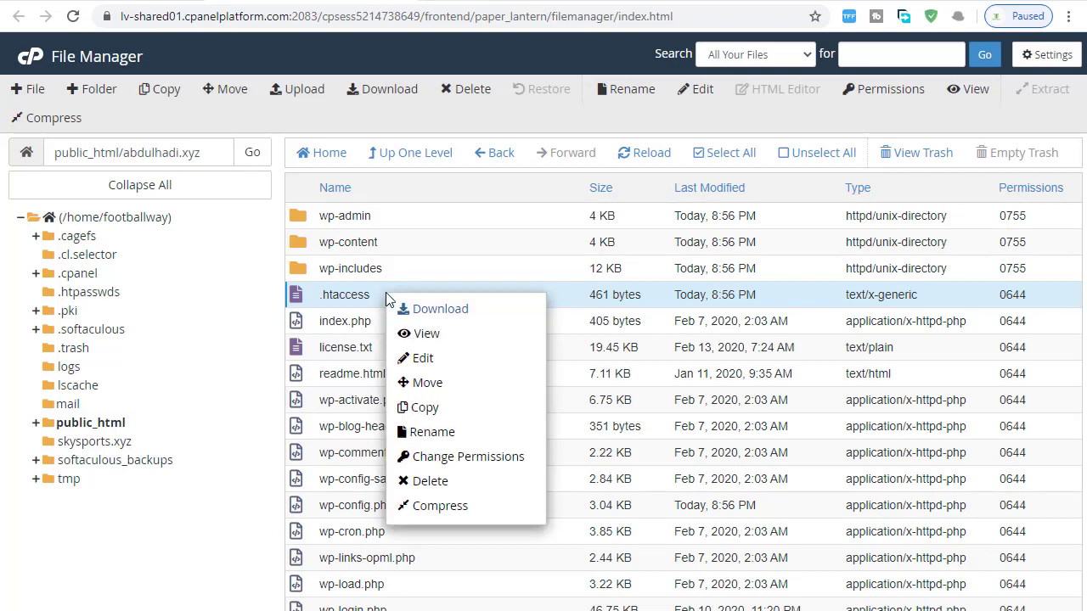
left_click(431, 433)
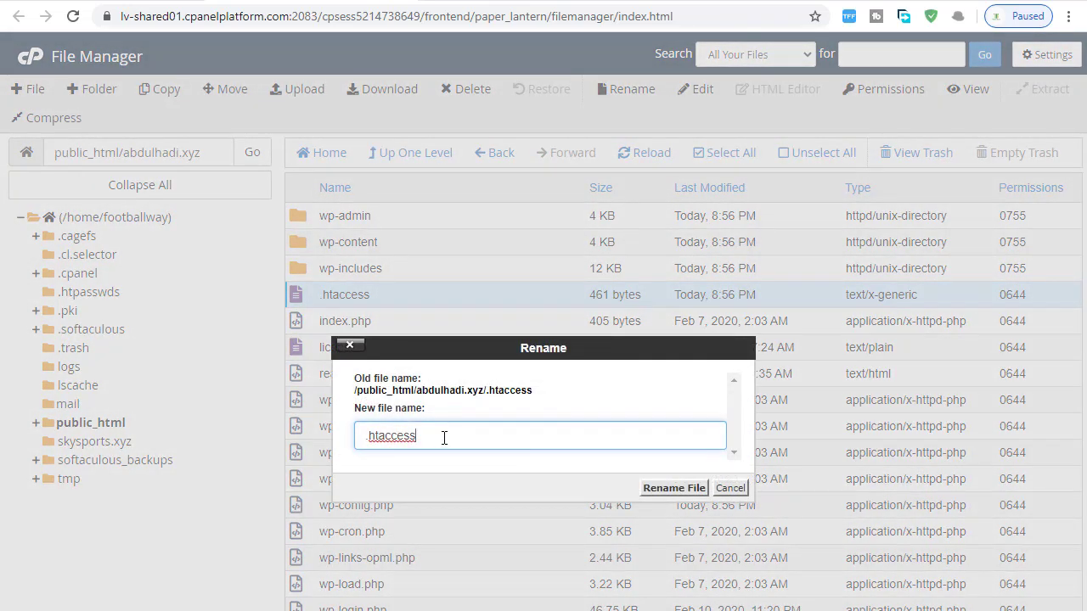
type("_old")
left_click(663, 490)
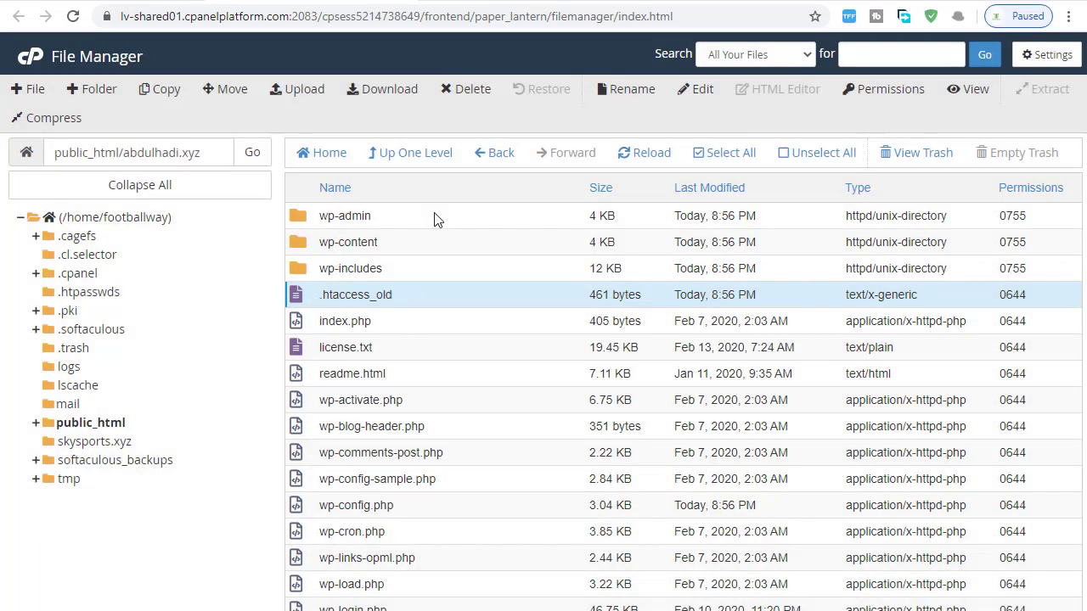
key("ctrl+Tab")
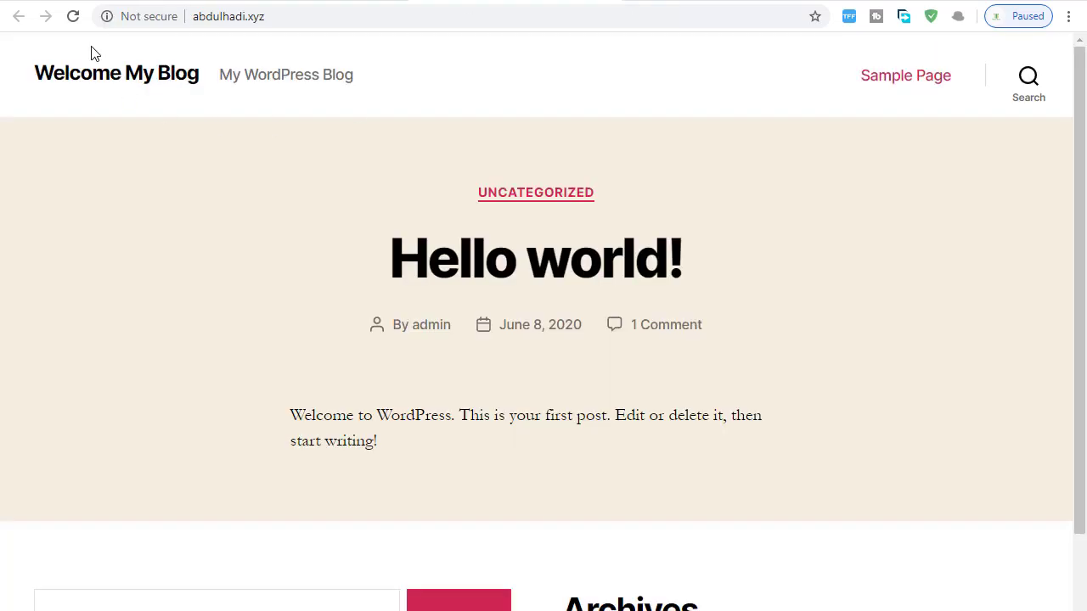
left_click(74, 17)
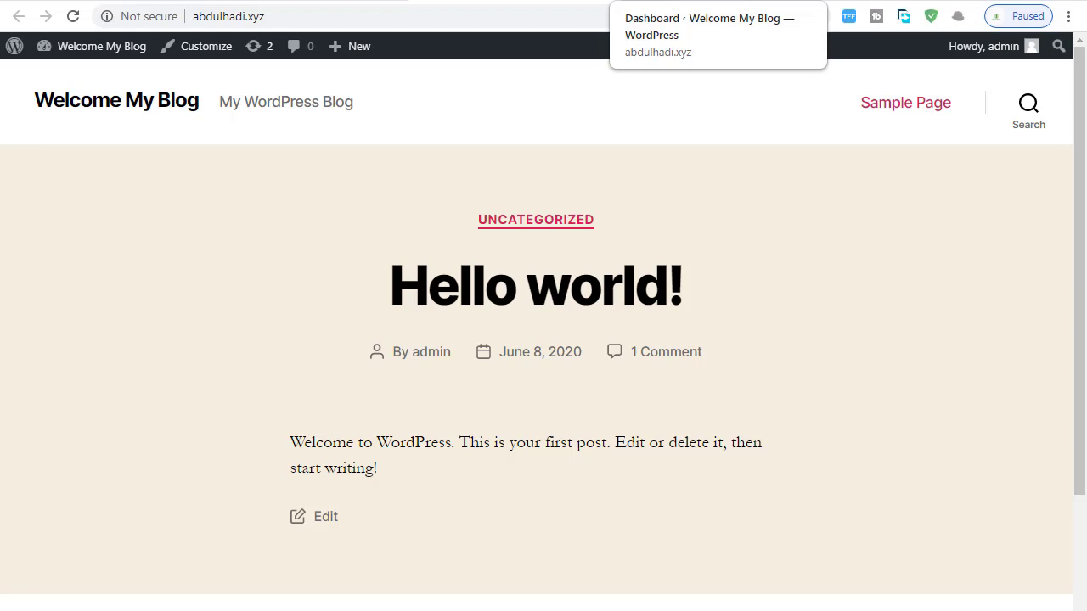
Set the WordPress permalink structure to Post name, save it, and reload the blog's front page.
key("ctrl+Tab")
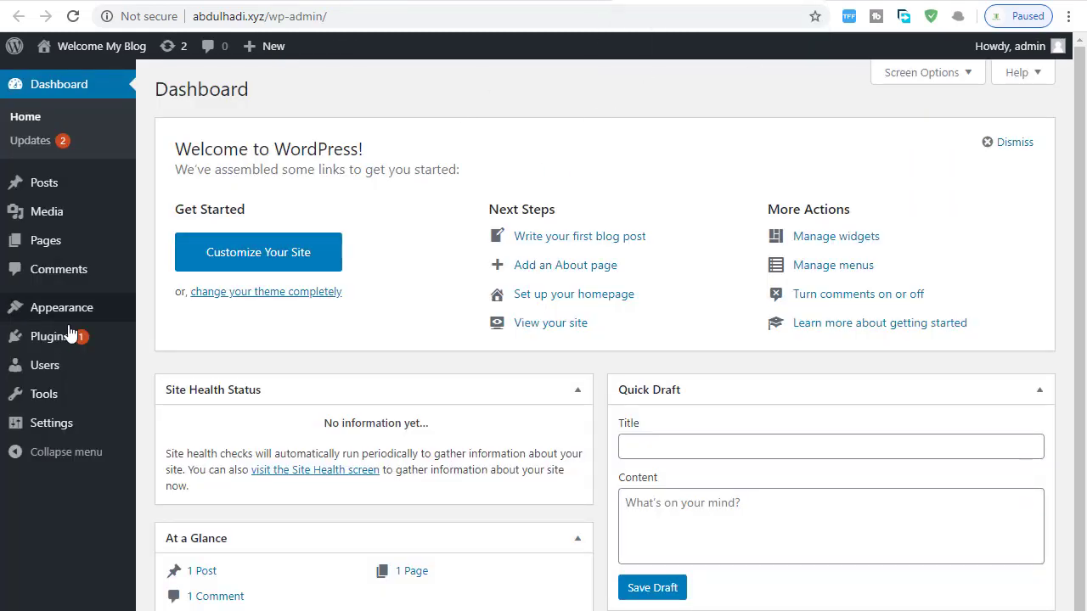
mouse_move(21, 429)
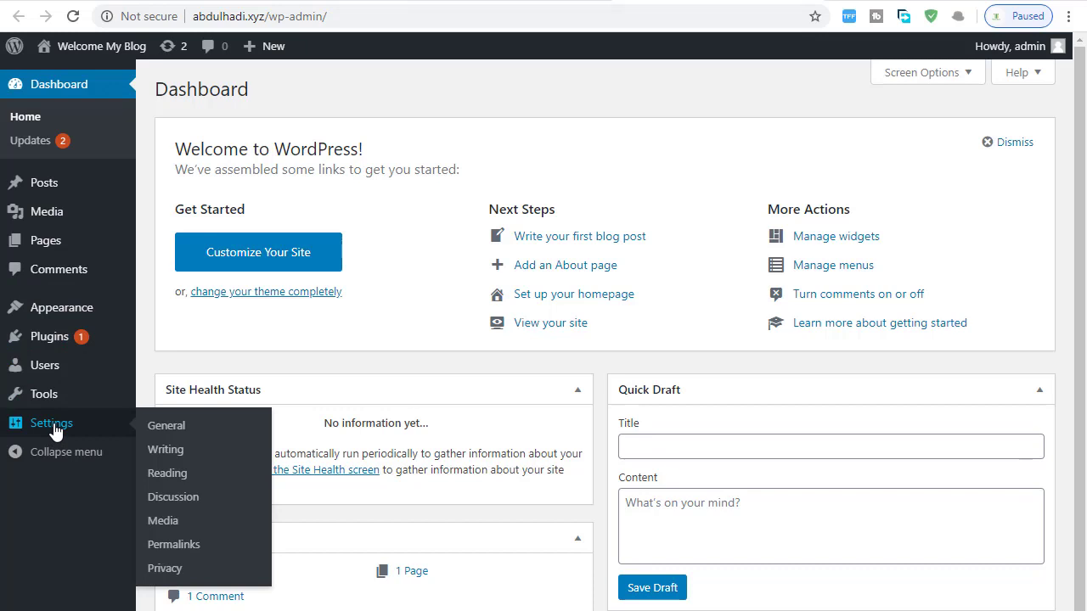
left_click(180, 548)
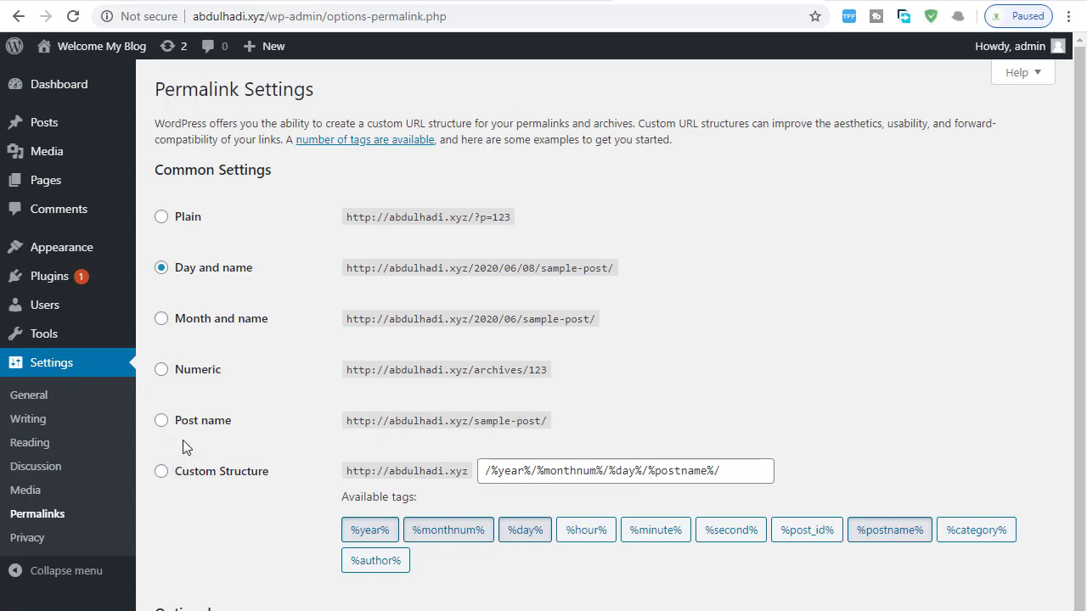
left_click(160, 422)
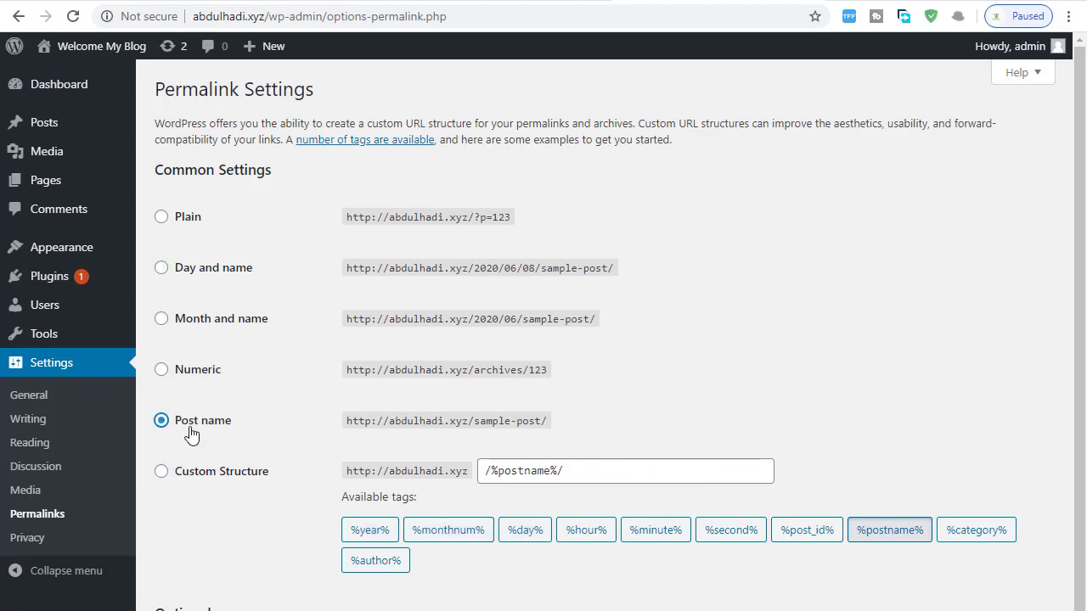
scroll(372, 497, "down", 1)
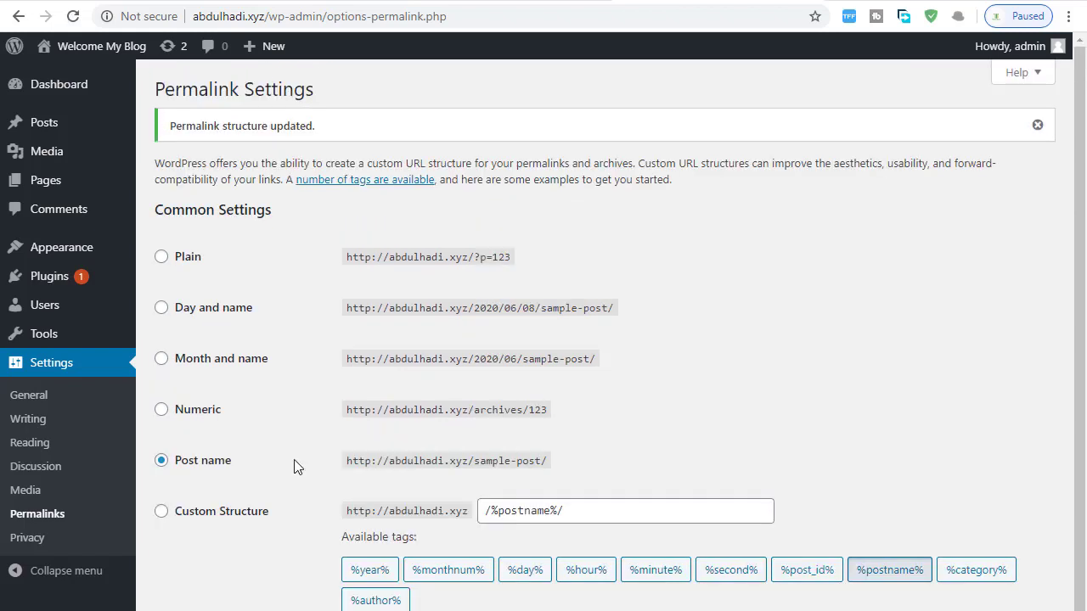
left_click(531, 2)
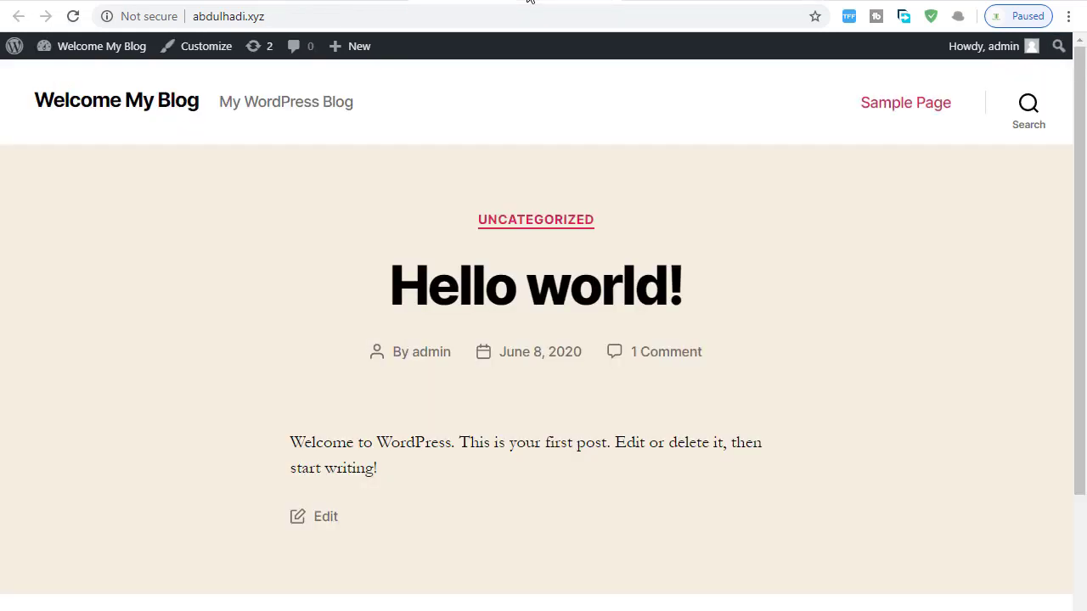
left_click(72, 16)
Create a new file named php.ini inside the site's wp-admin folder in the cPanel File Manager.
left_click(324, 2)
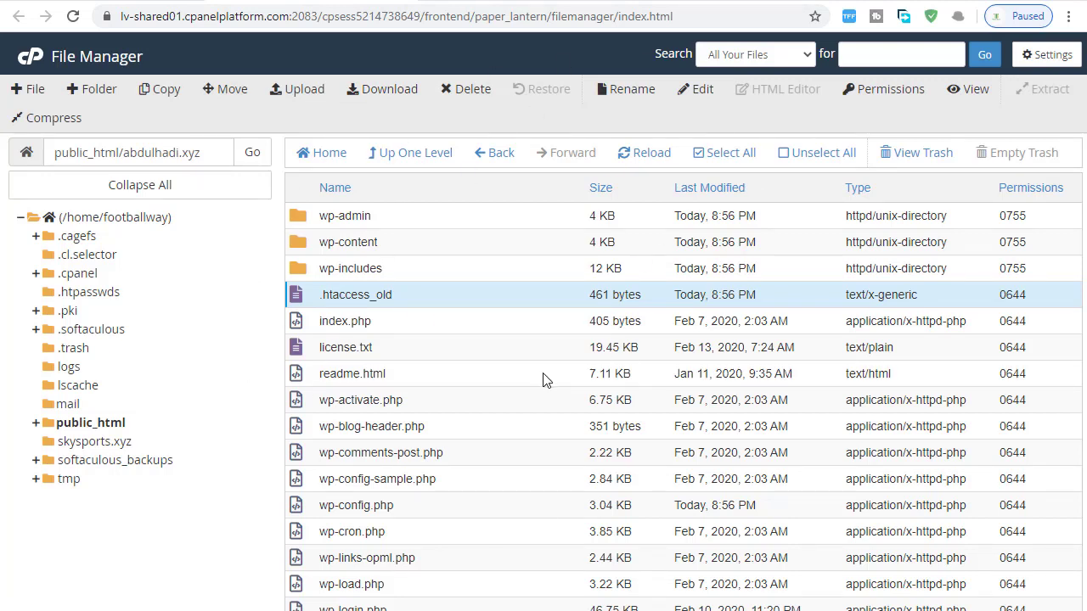
double_click(392, 219)
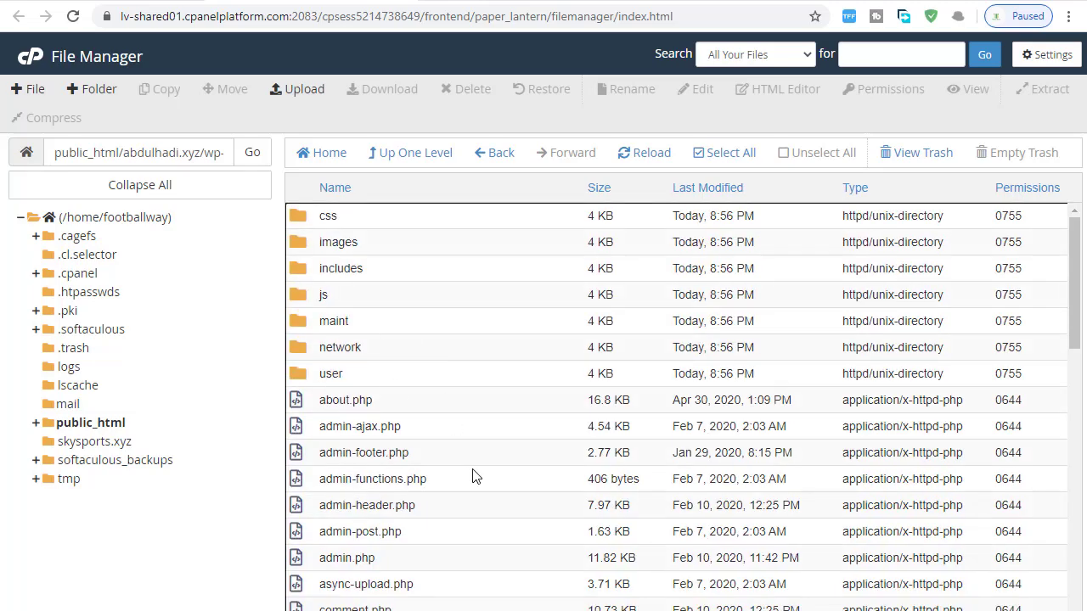
left_click(33, 92)
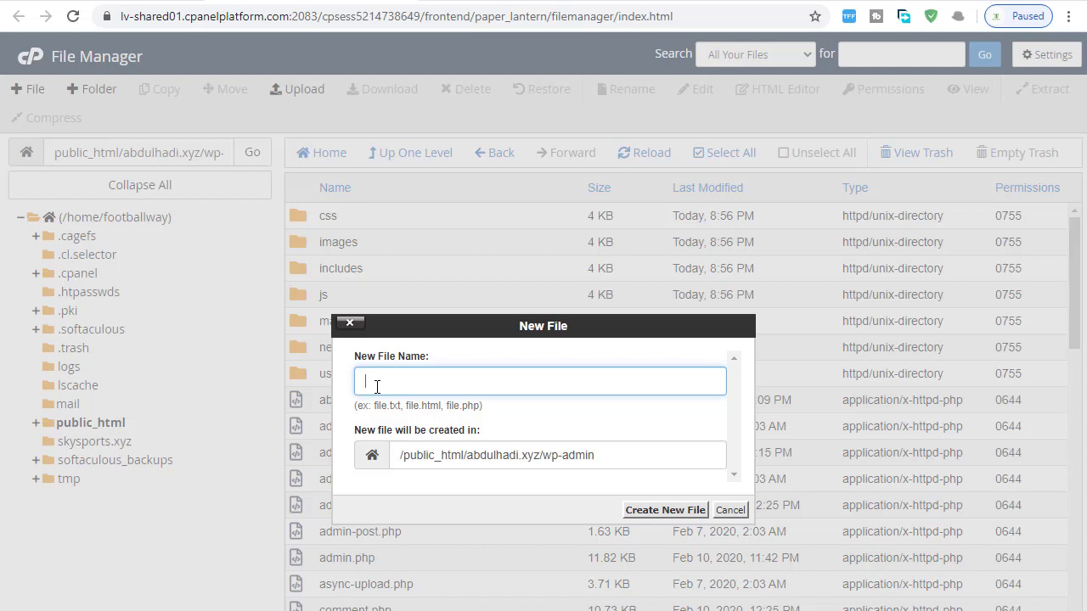
type("php.ini")
left_click(668, 511)
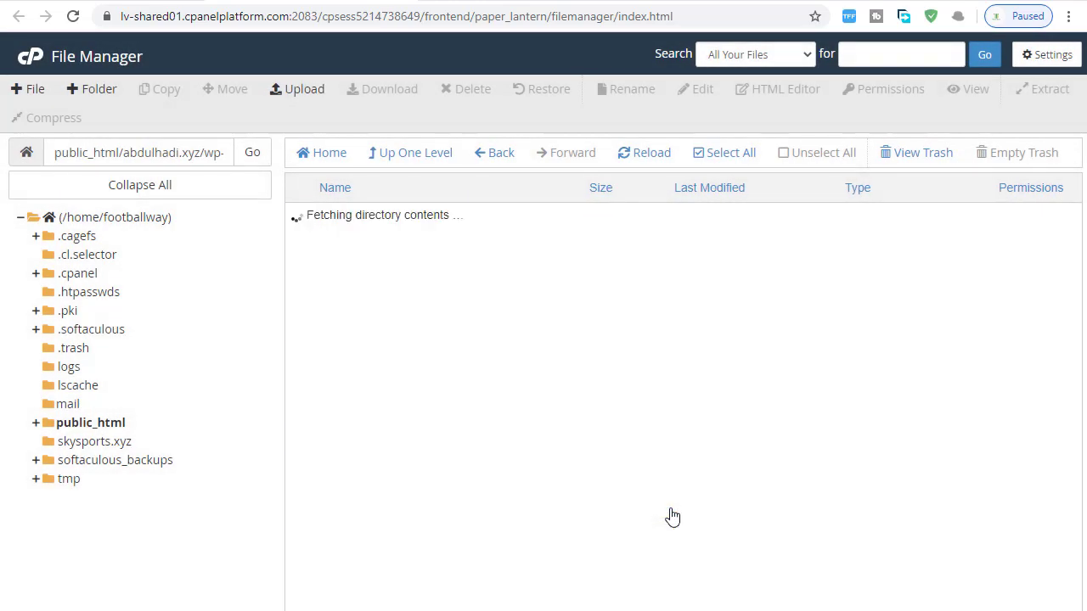
Find the new php.ini file in the wp-admin folder and open it in the file editor.
scroll(451, 524, "down", 20)
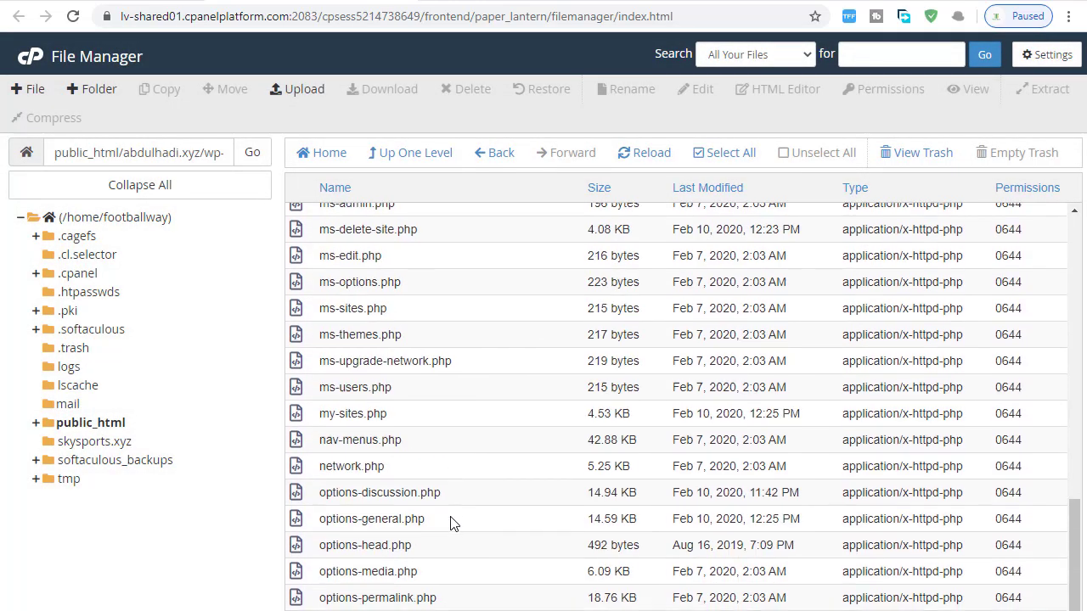
scroll(451, 524, "up", 7)
scroll(451, 524, "up", 15)
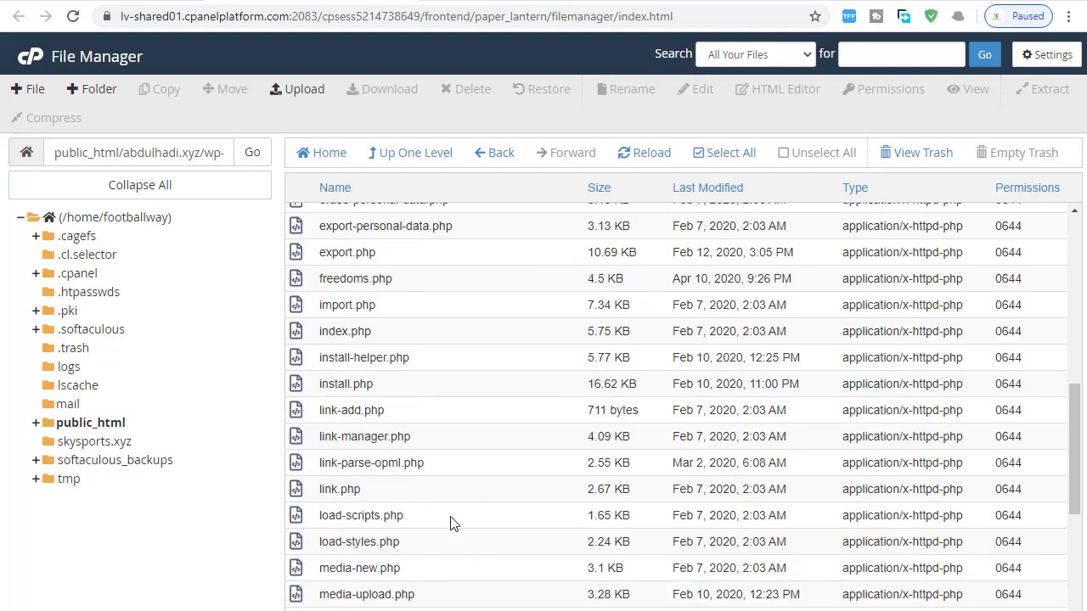
scroll(451, 524, "up", 2)
scroll(451, 524, "down", 10)
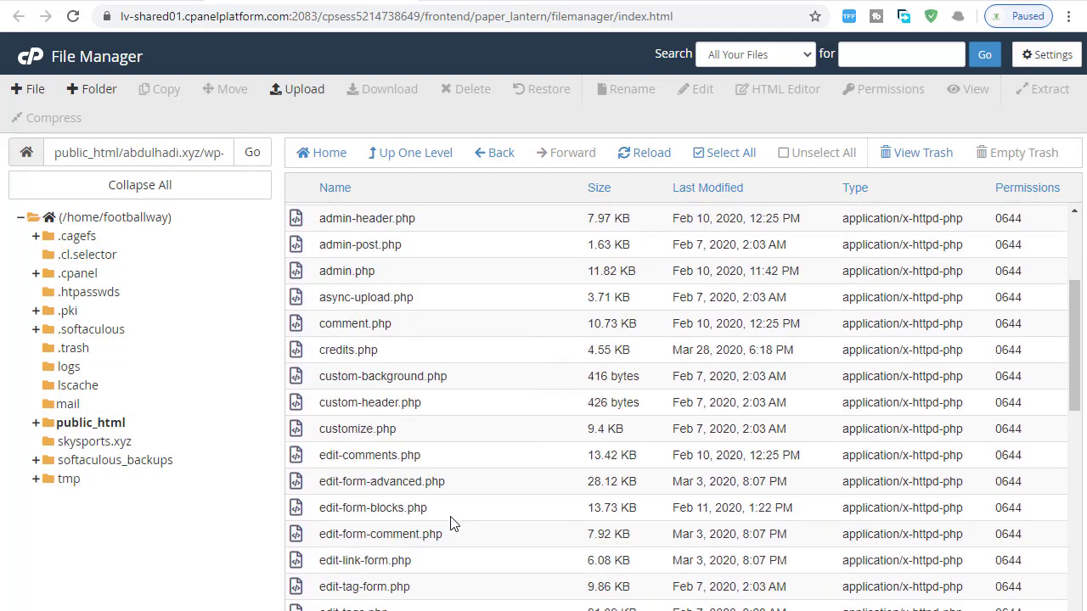
scroll(451, 524, "down", 8)
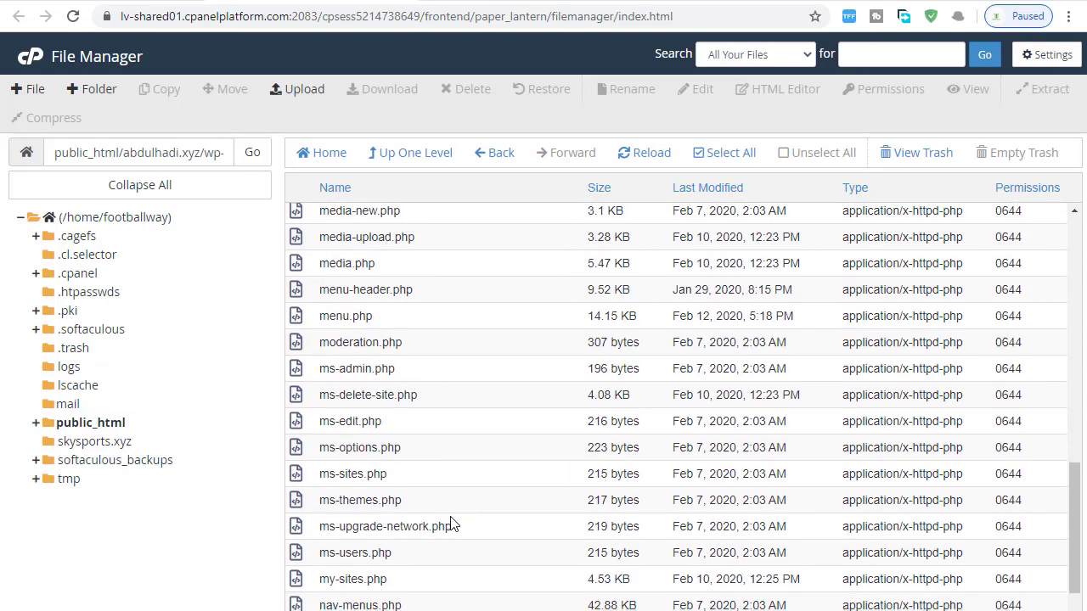
left_click(344, 477)
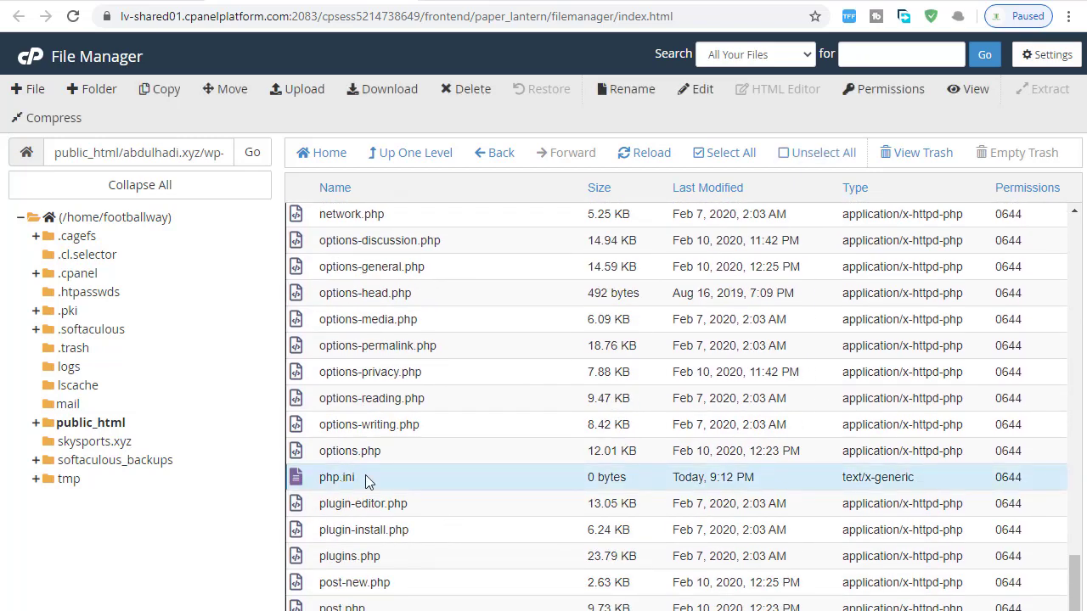
right_click(367, 480)
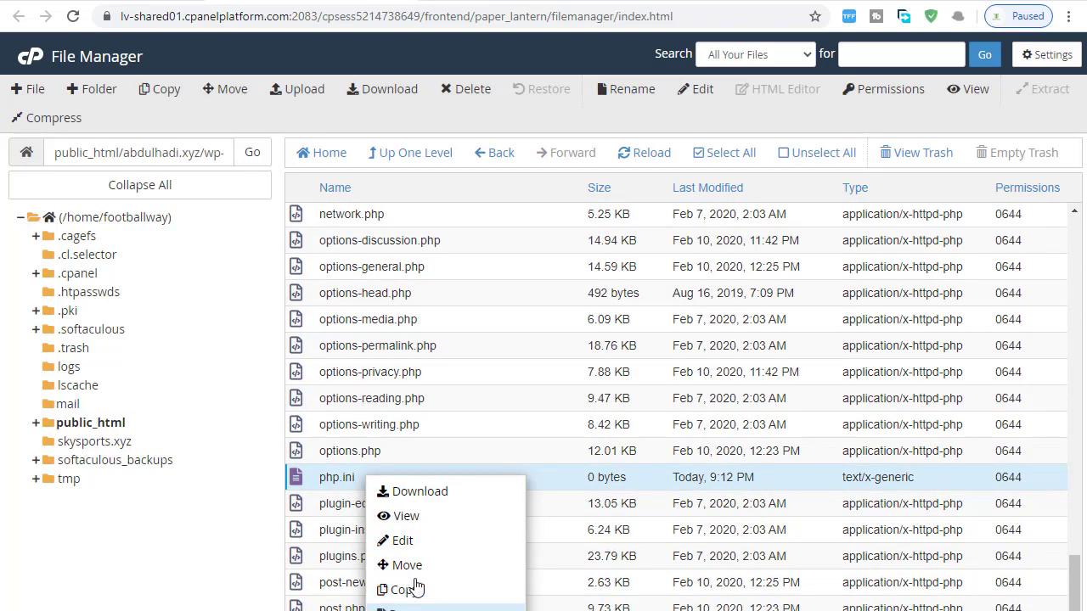
left_click(416, 542)
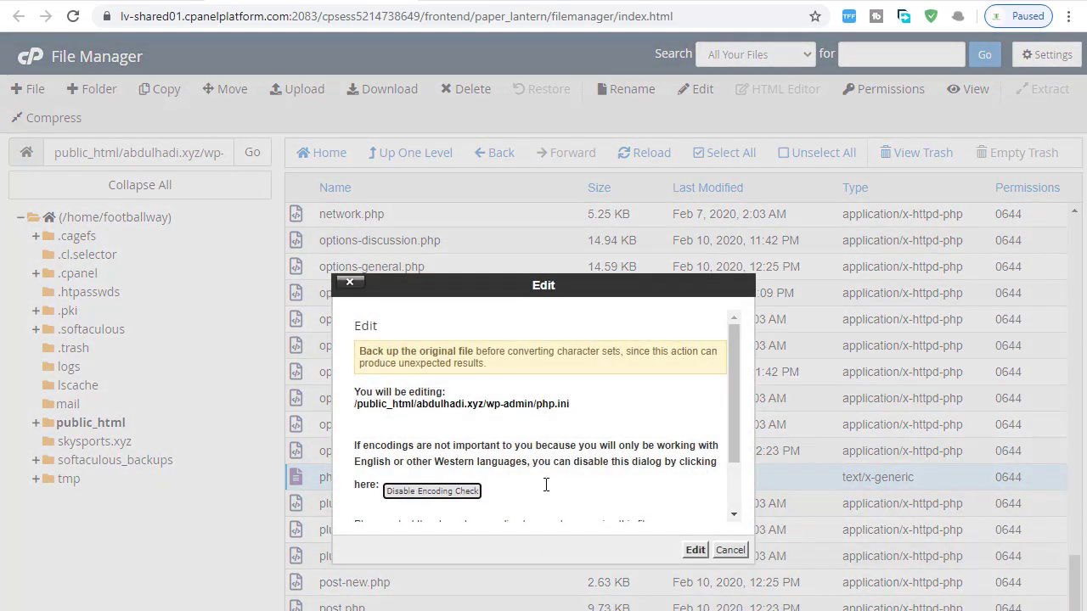
left_click(695, 552)
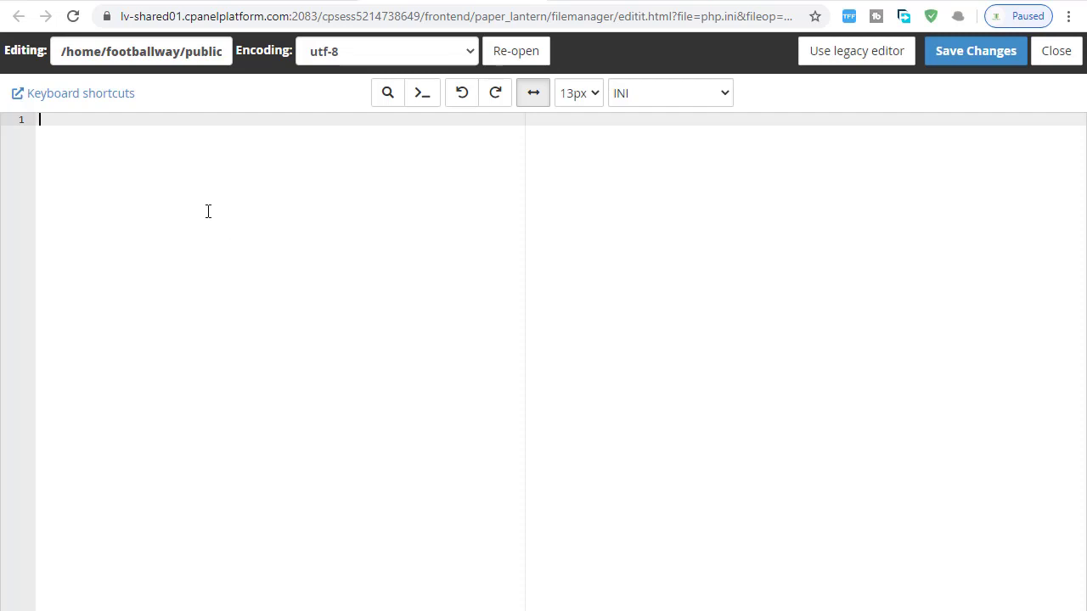
Add the line memory_limit=128MB to php.ini, save the file, and reload the blog's front page.
type("memory_limit")
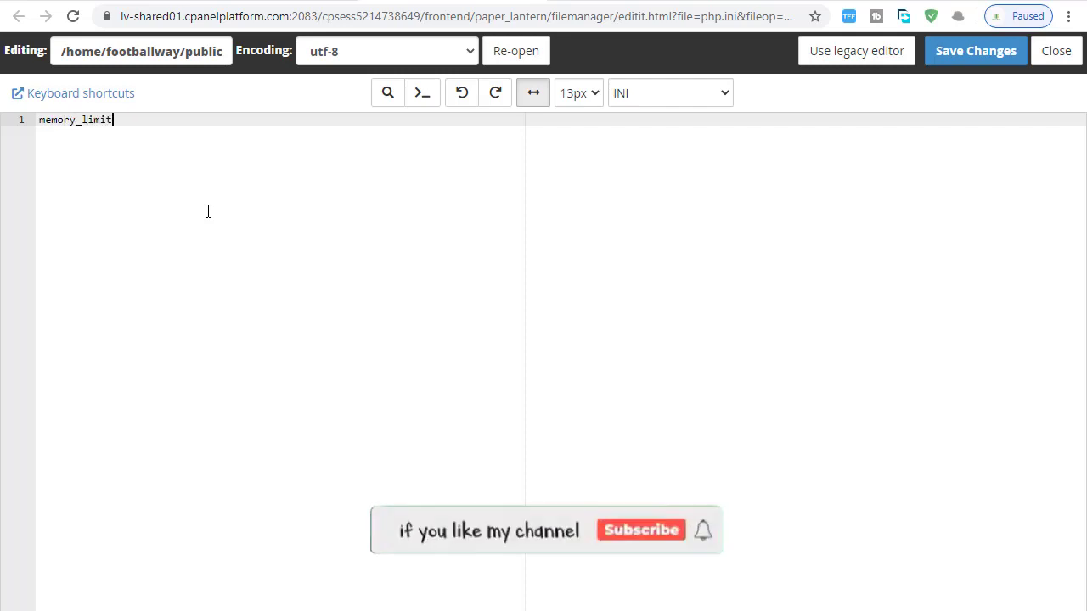
type("=")
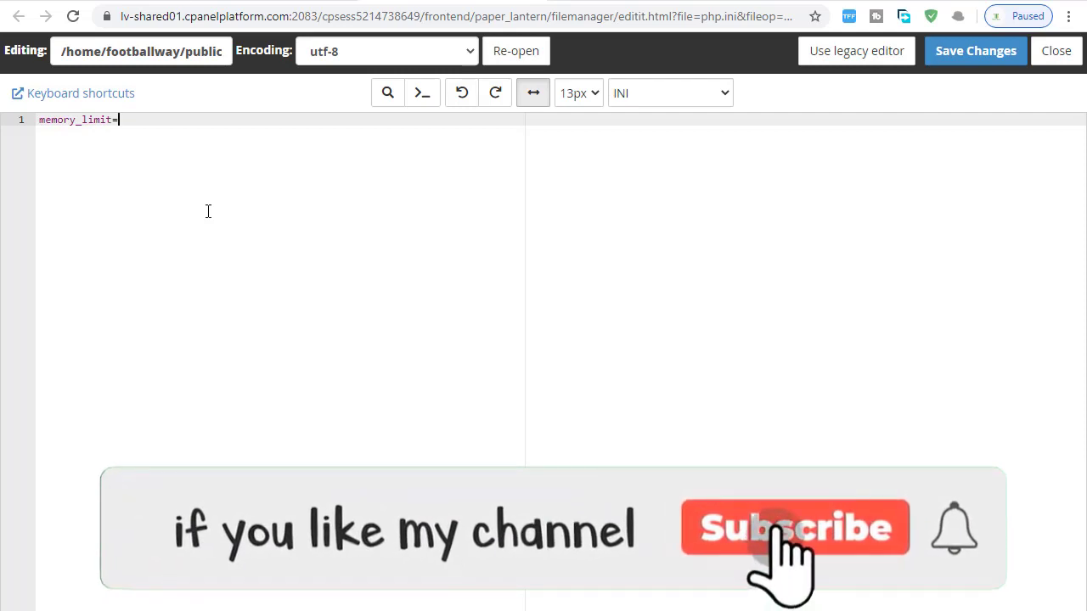
type("128")
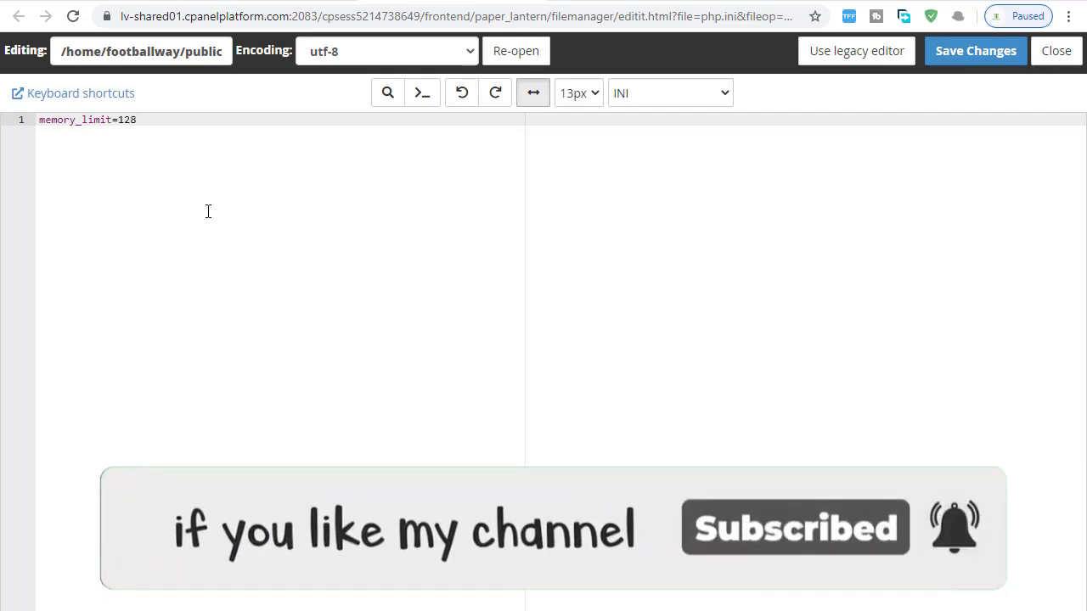
type("MB")
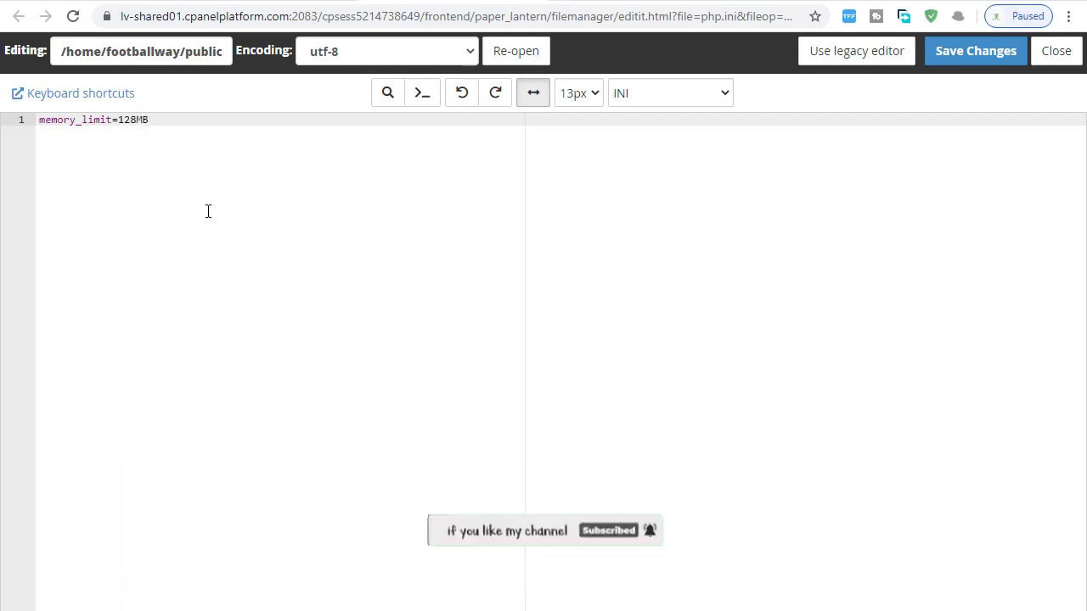
left_click(964, 57)
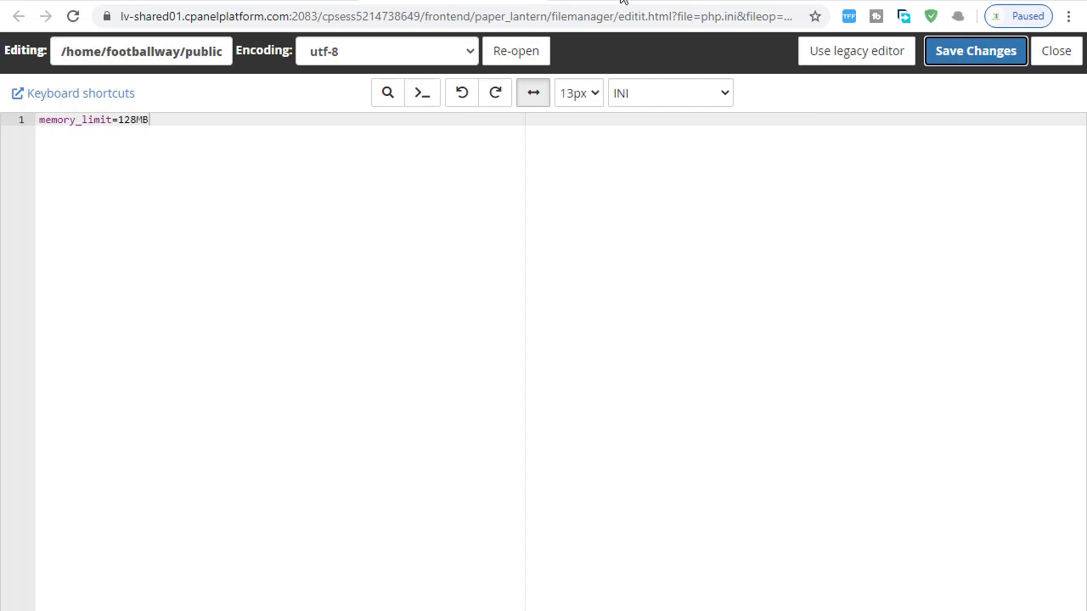
left_click(622, 0)
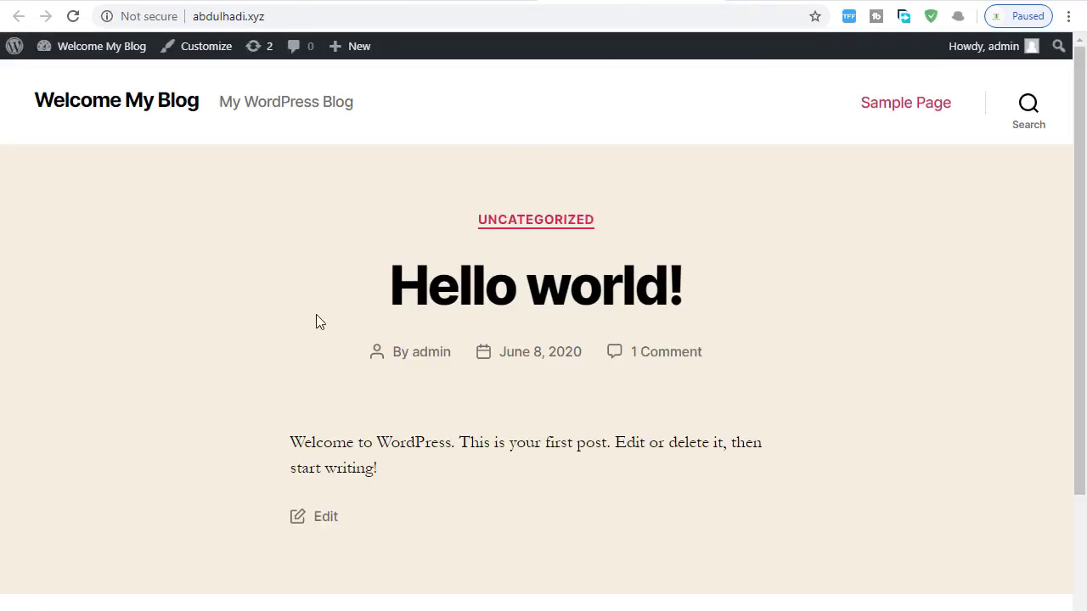
left_click(74, 17)
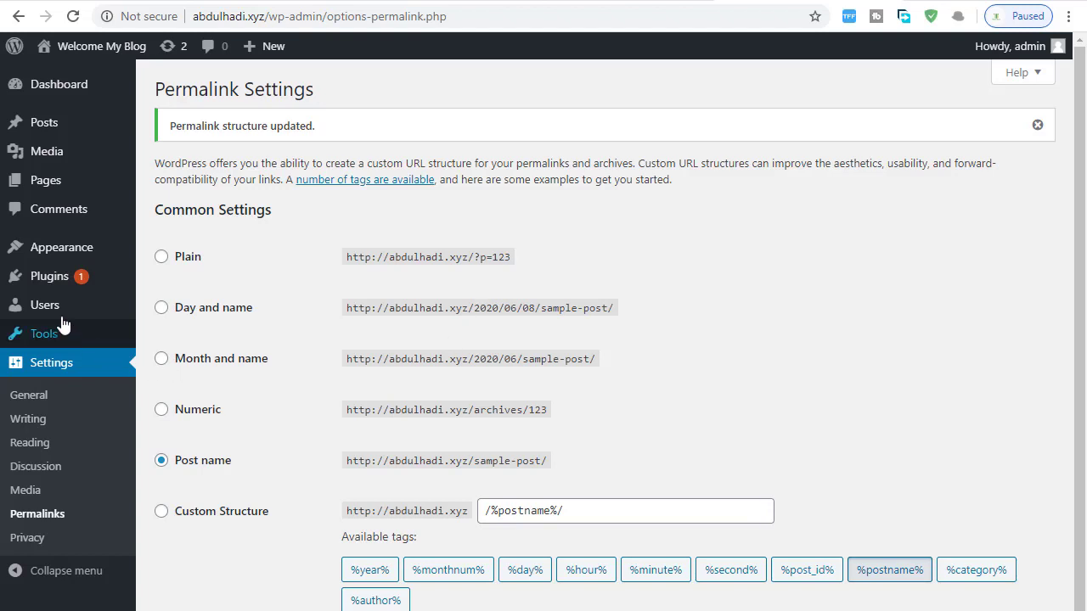
Deactivate all installed plugins in bulk, Akismet Anti-Spam and Hello Dolly included, and reload the blog's front page.
left_click(54, 282)
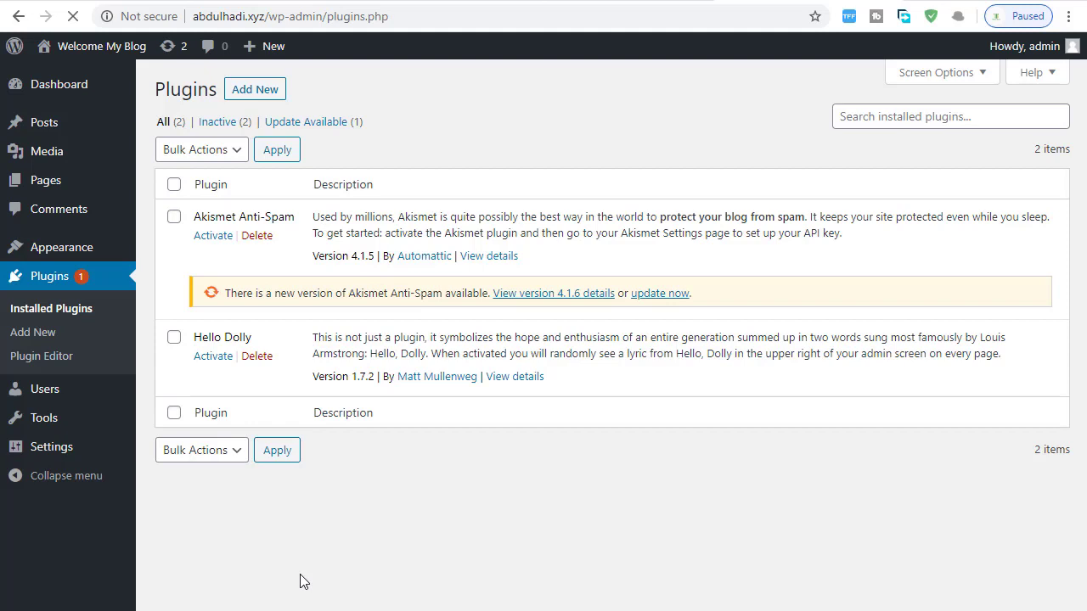
left_click(174, 185)
left_click(174, 217)
left_click(174, 337)
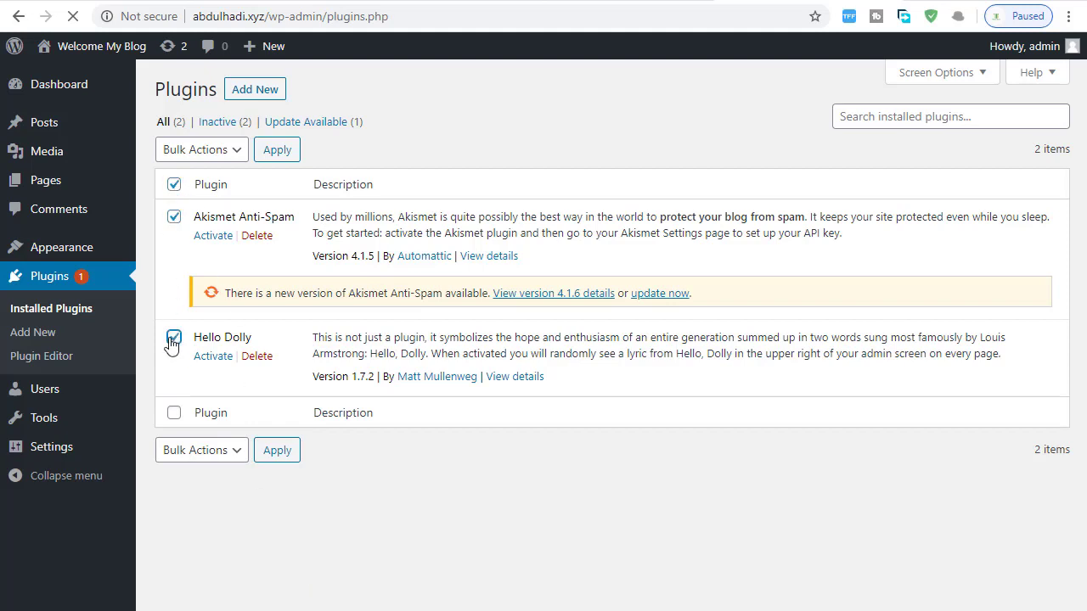
left_click(174, 415)
left_click(225, 149)
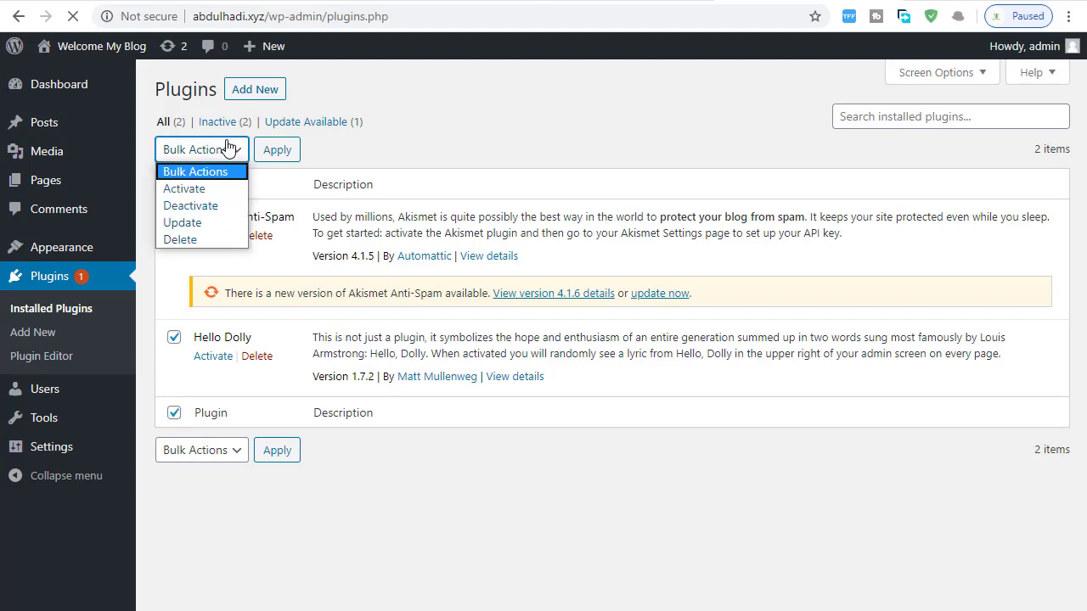
left_click(215, 207)
left_click(276, 151)
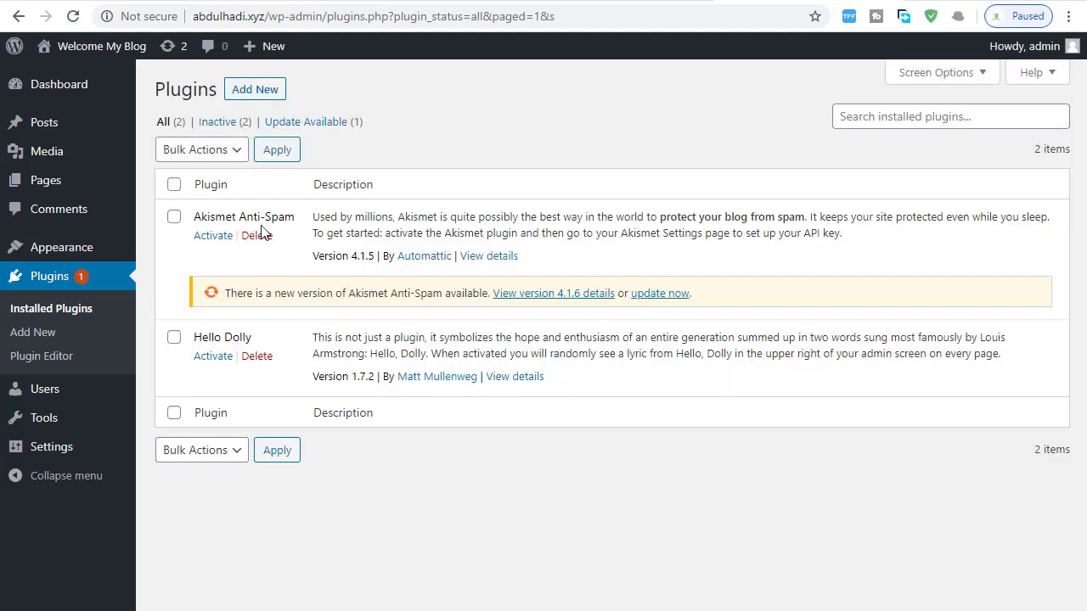
left_click(101, 46)
left_click(73, 16)
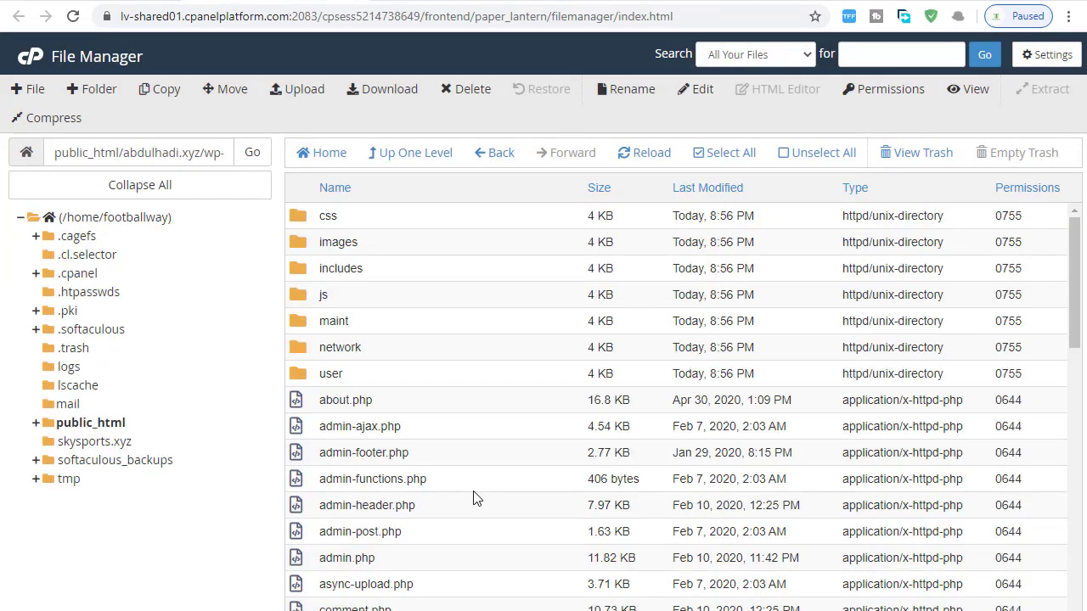
Switch to the cPanel File Manager and go up from wp-admin to the site's root folder to view the WordPress core folders.
left_click(402, 160)
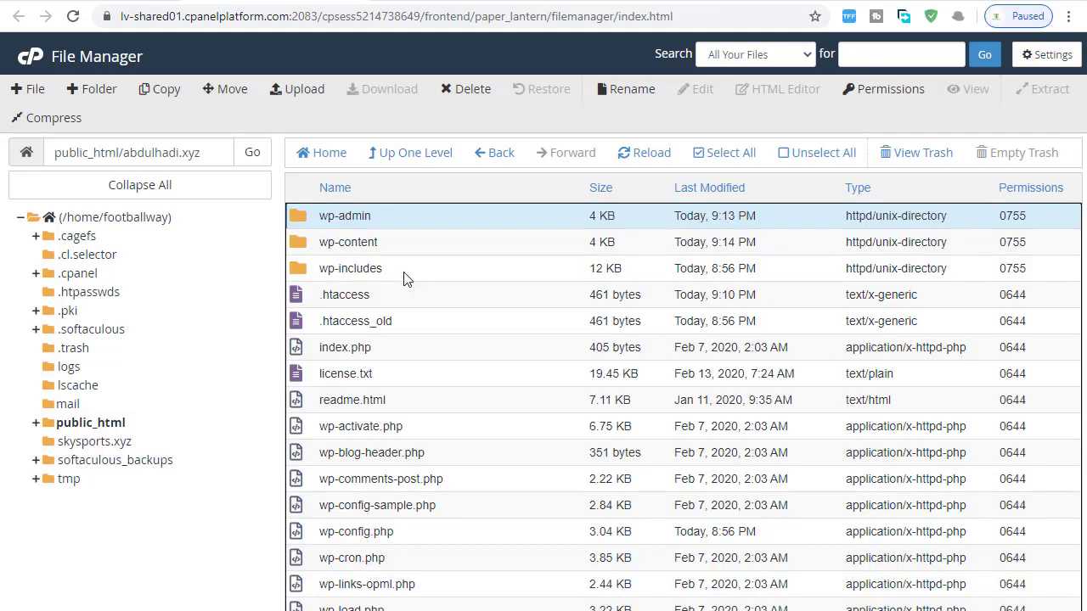
left_click(405, 278, "ctrl")
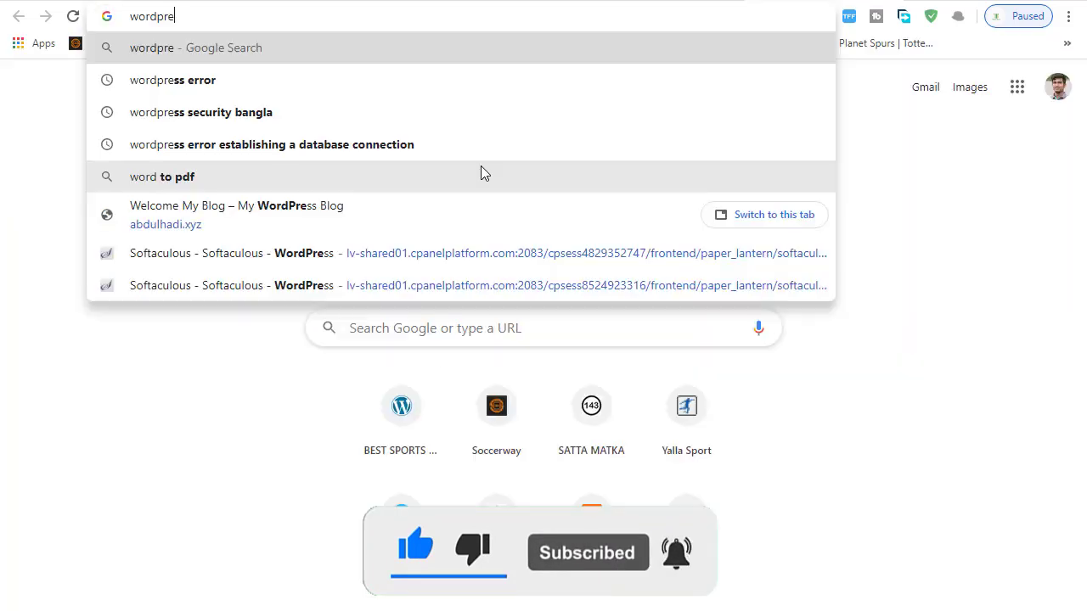
Search Google for "wordpress download" and open the WordPress.org বাংলা download page.
type("ss ")
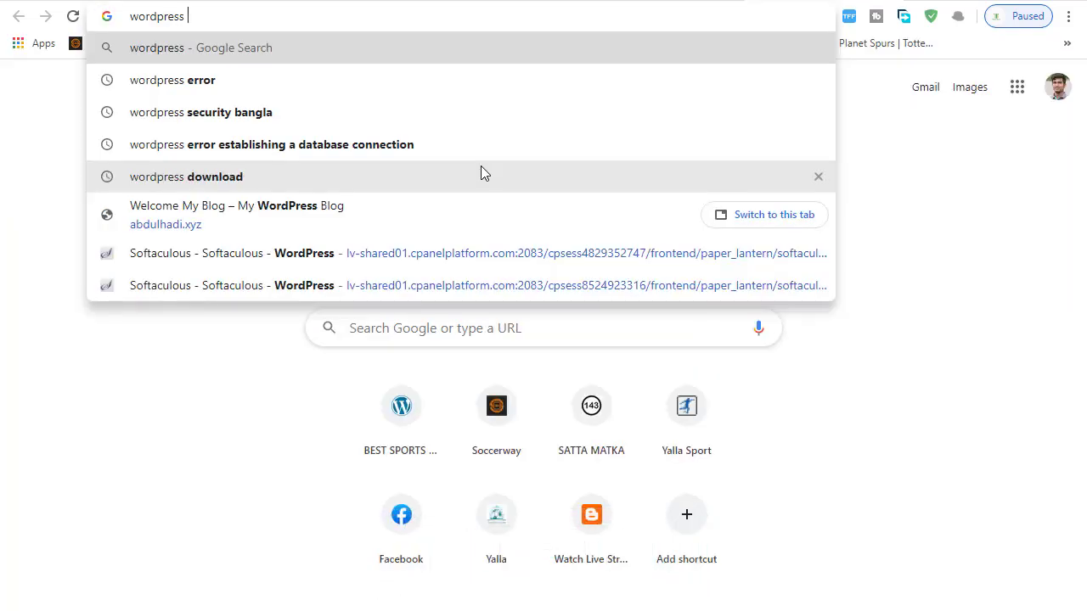
type("down")
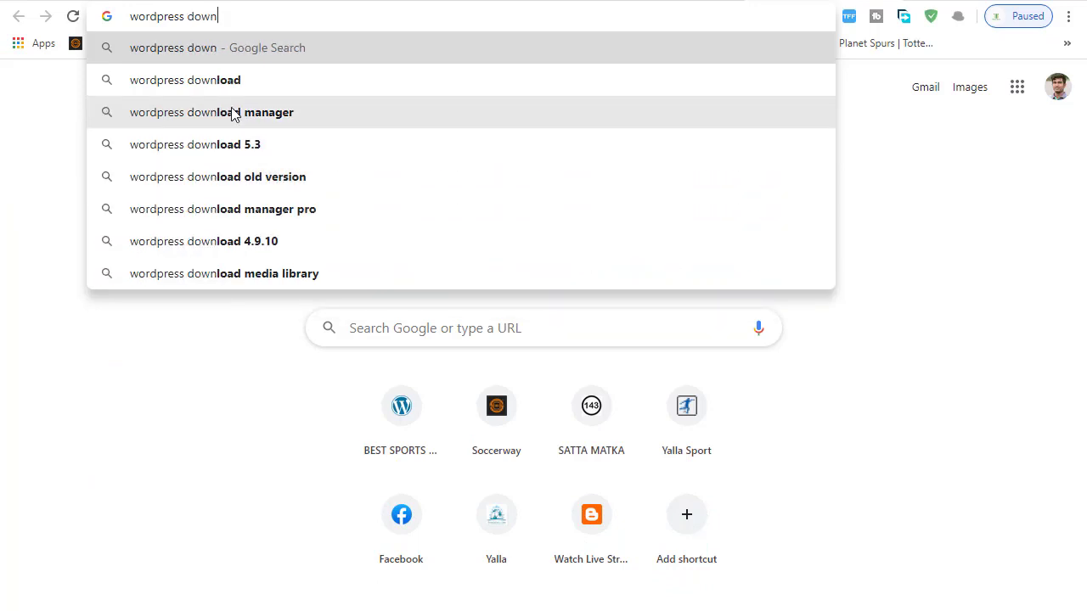
left_click(197, 82)
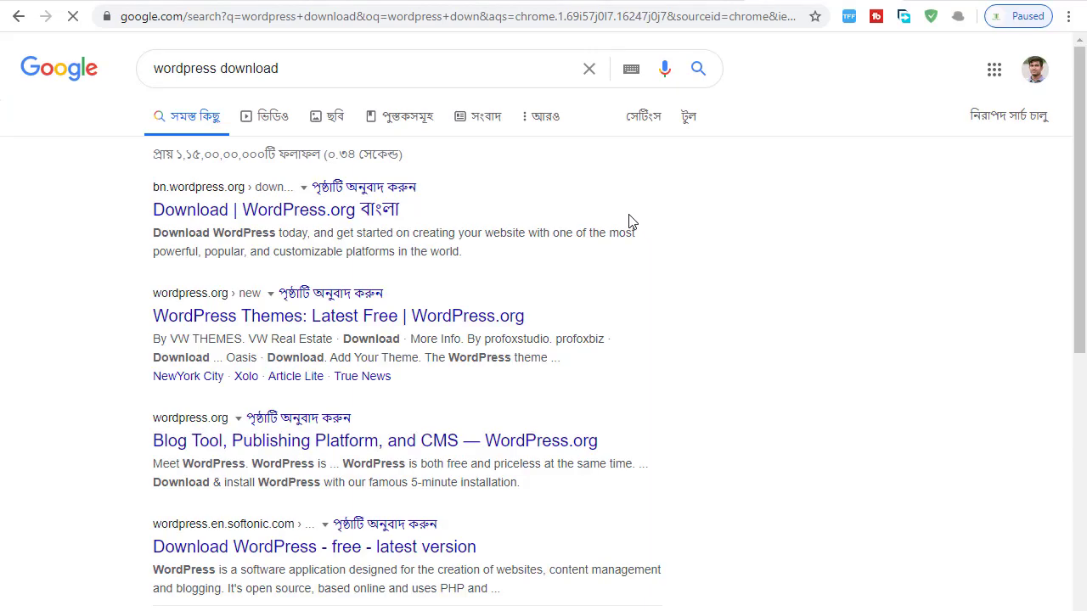
left_click(286, 214)
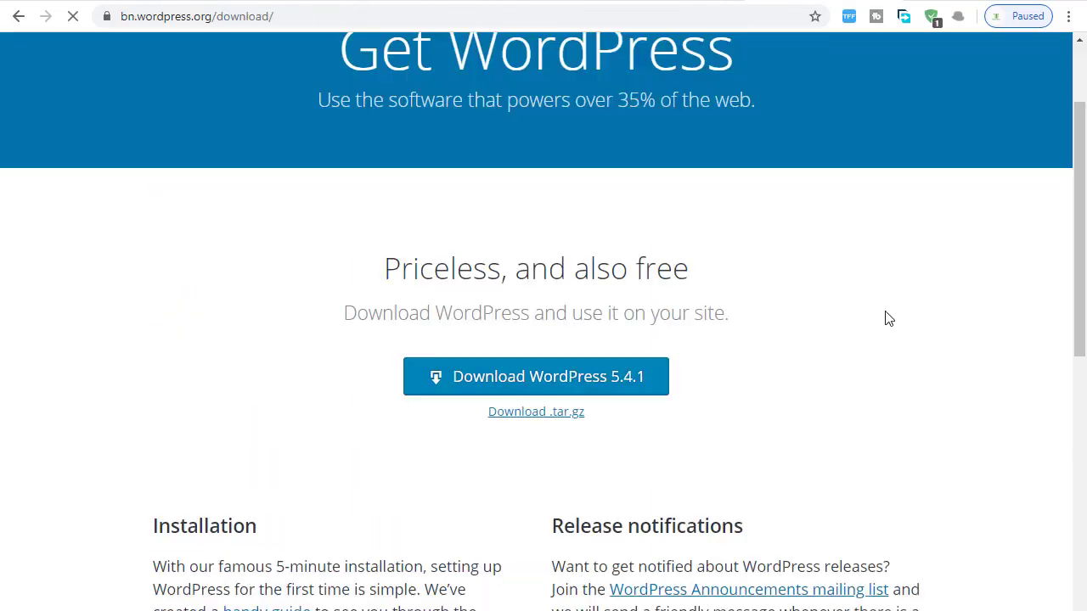